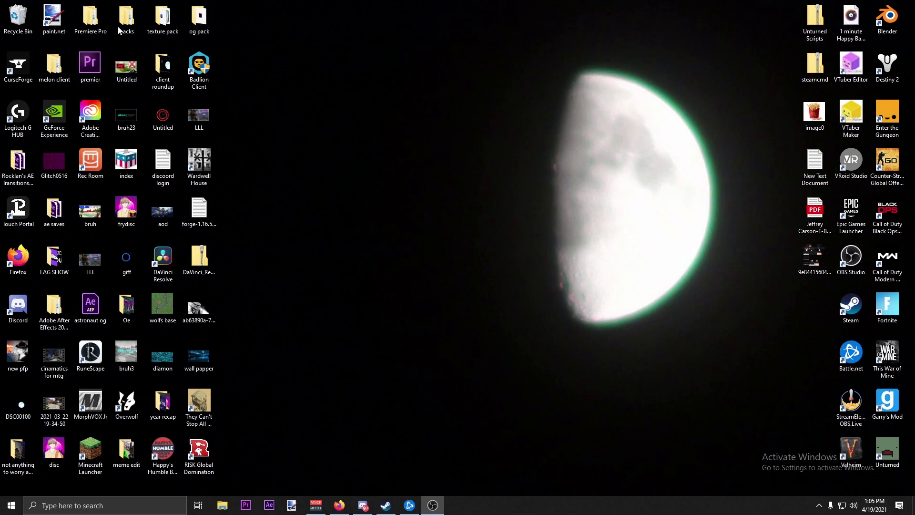
Move the Melon_Client_4 archive from the melon client folder onto the desktop
double_click(56, 72)
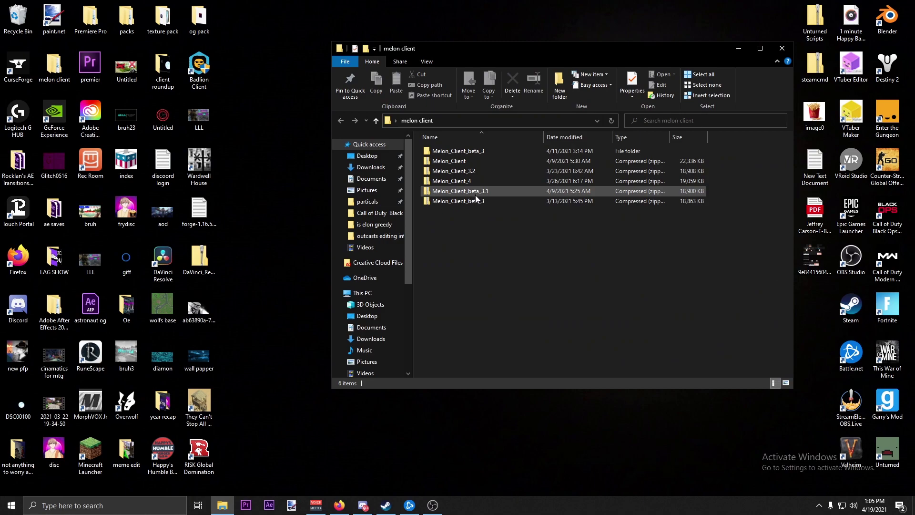
drag(469, 184, 275, 179)
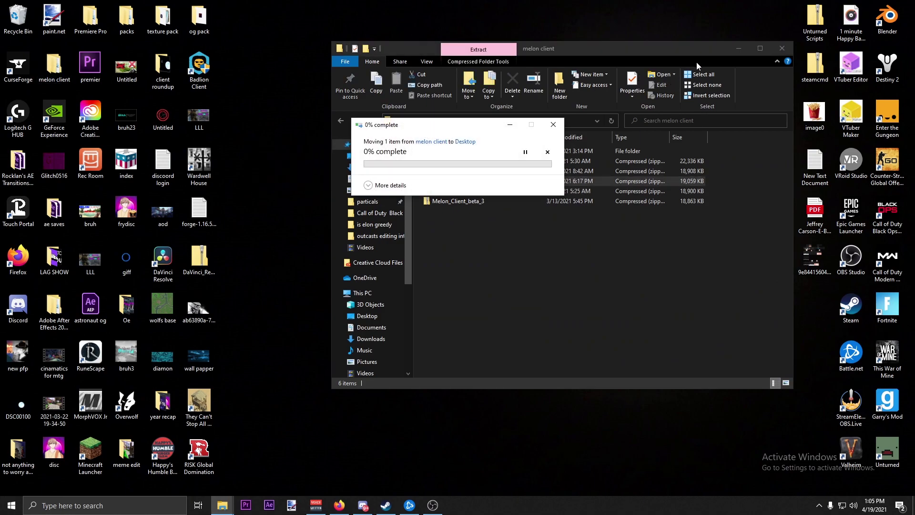
click(782, 48)
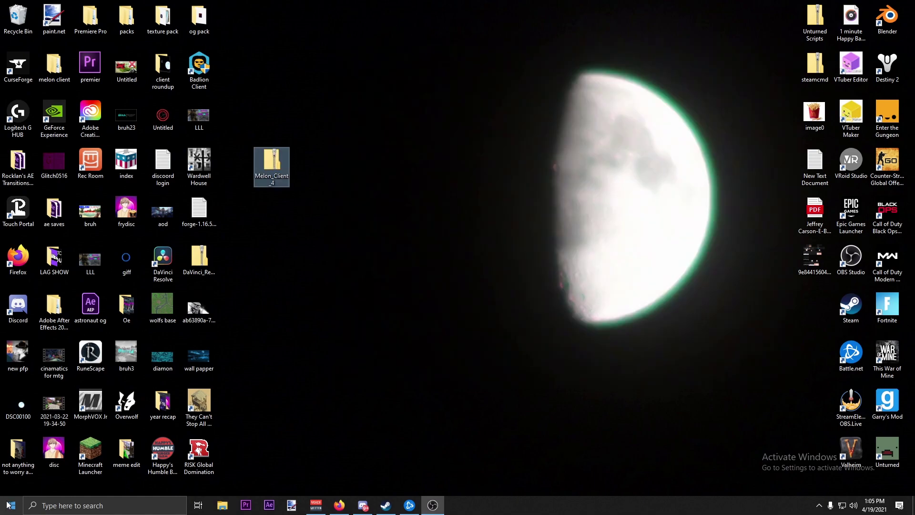
Go to %appdata% and open the .minecraft folder
click(38, 510)
text(%appdata)
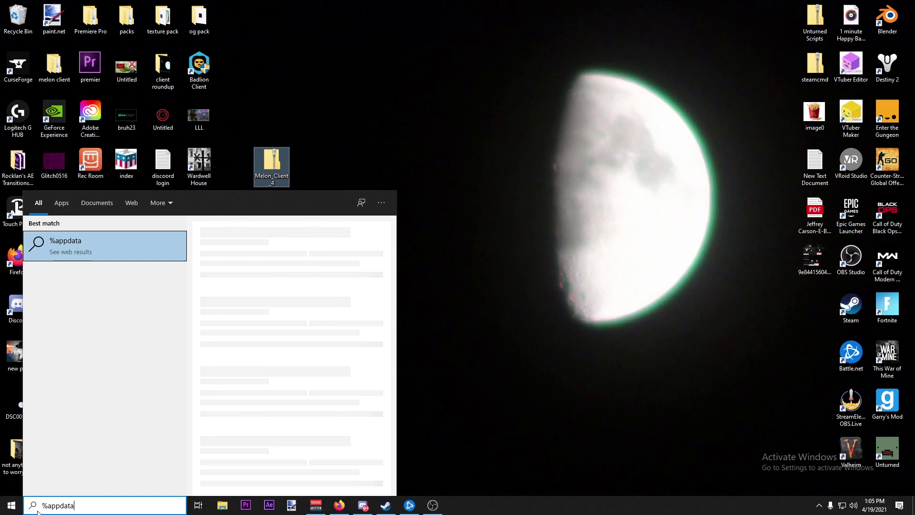
text(%)
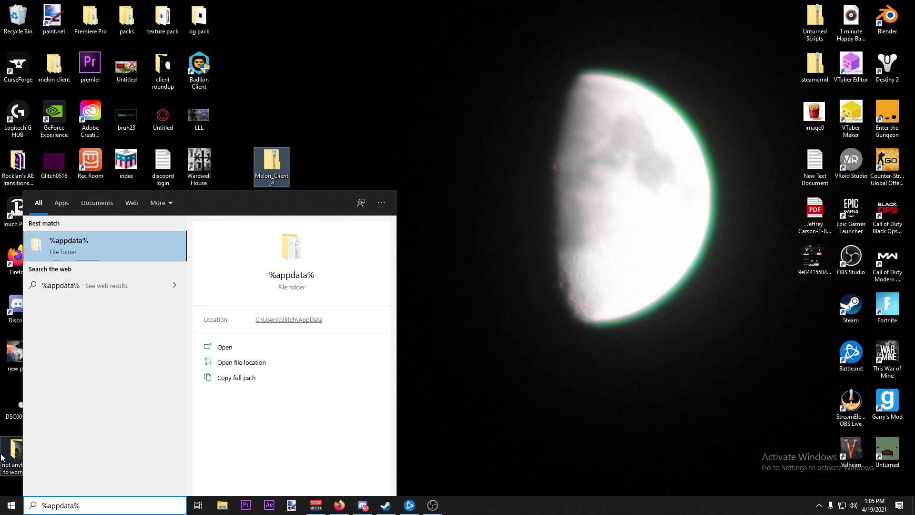
key(Return)
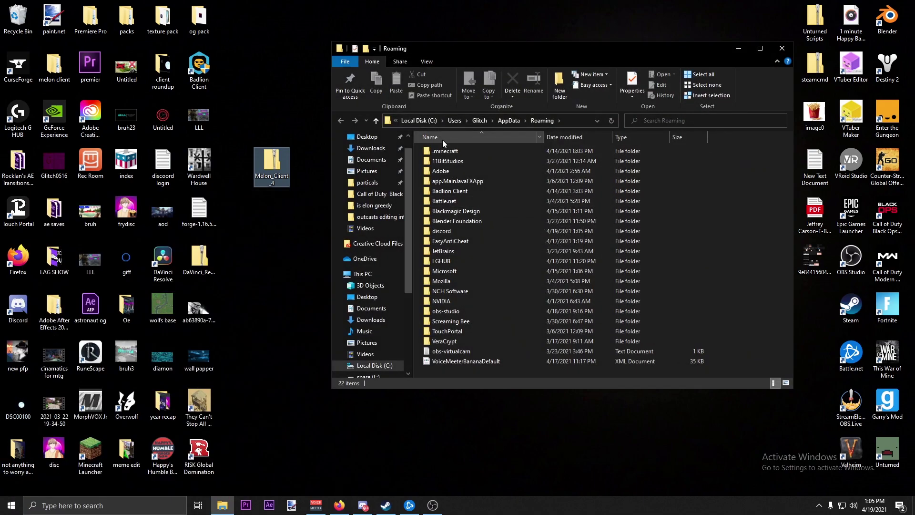
double_click(441, 148)
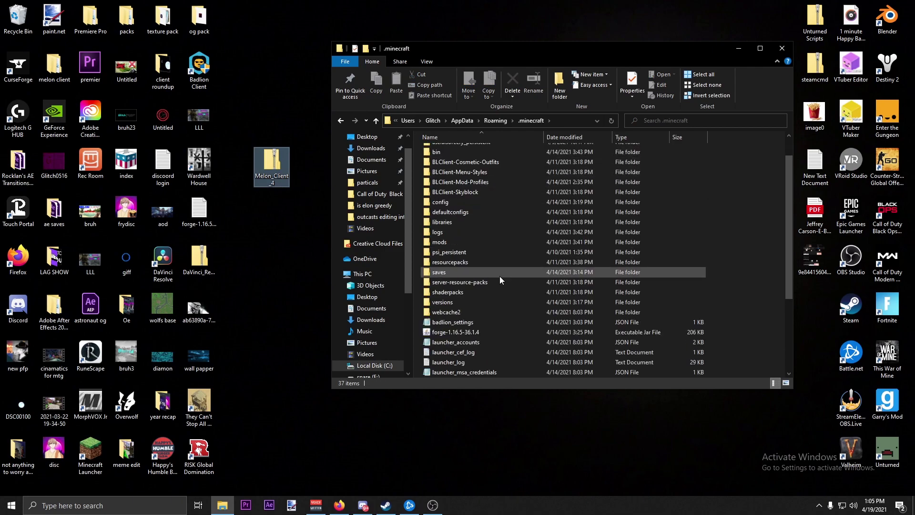
scroll(499, 276, down, 5)
scroll(501, 351, up, 5)
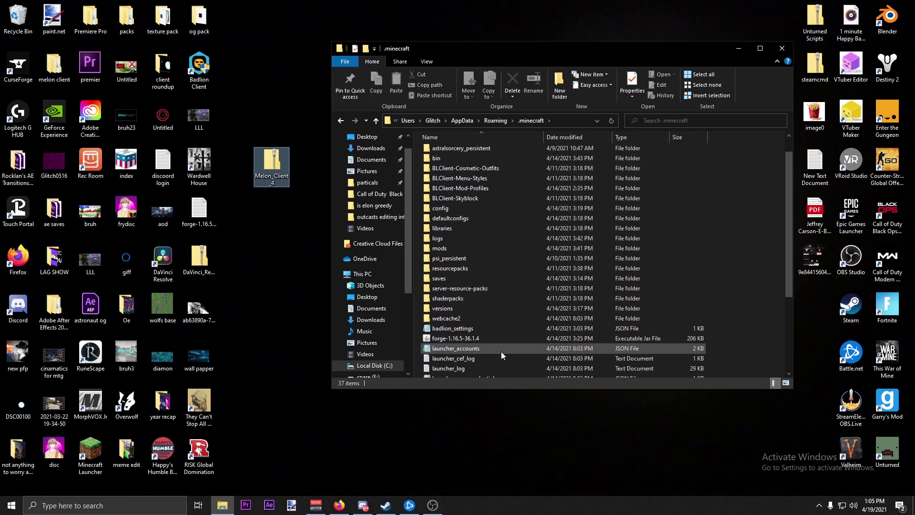
Extract all of Melon_Client_4 to the desktop and reposition the opened folder window
right_click(264, 163)
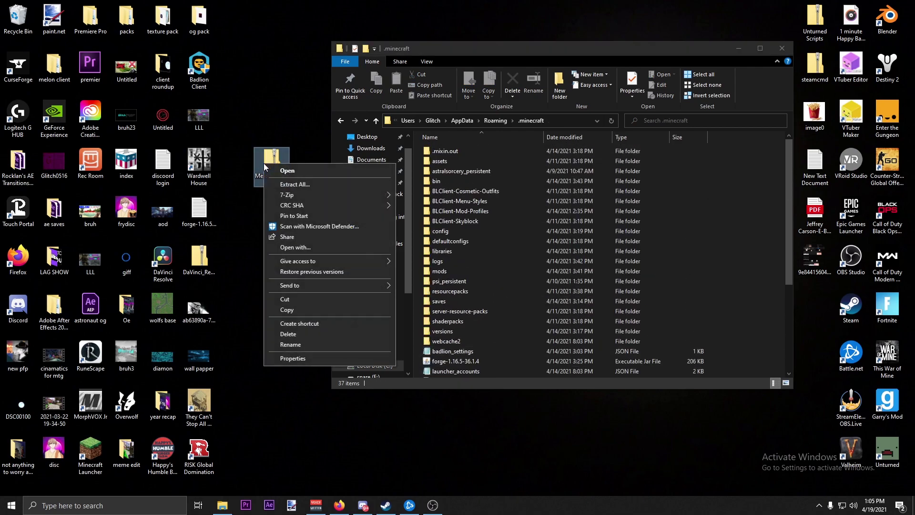
click(298, 185)
click(542, 345)
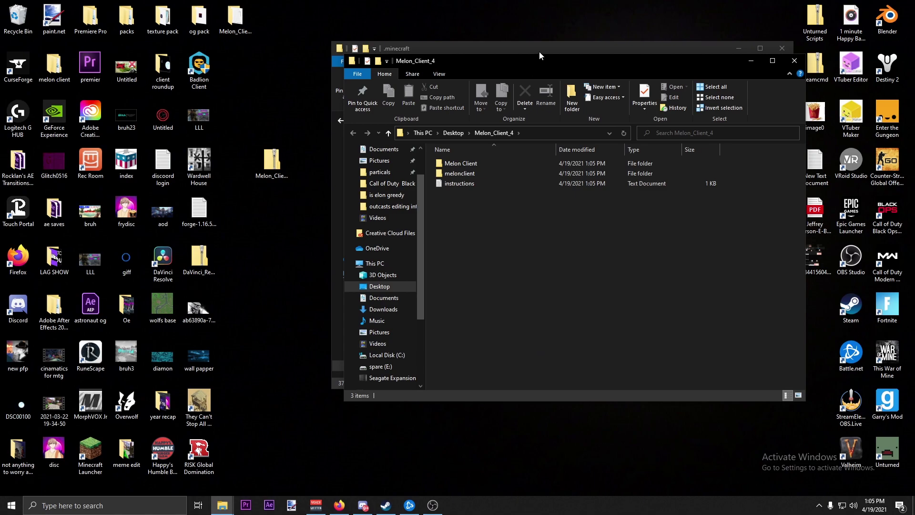
drag(535, 57, 528, 39)
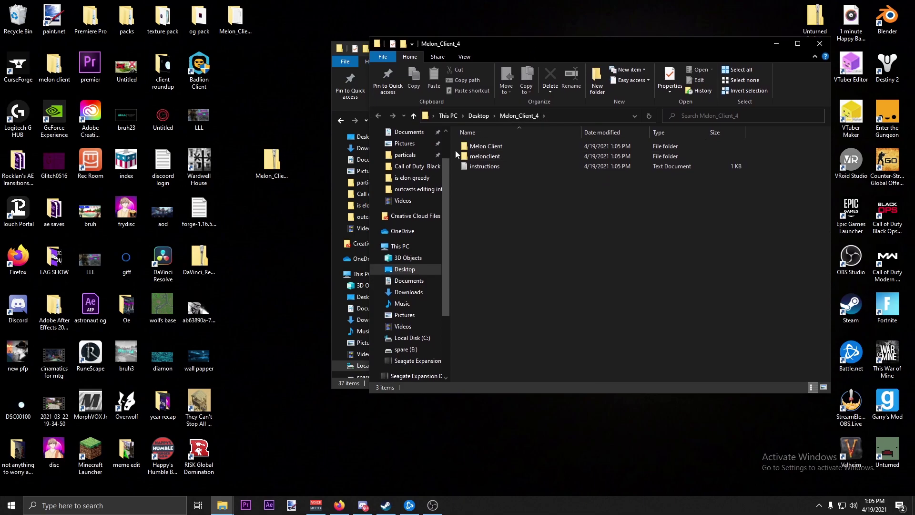
Open the instructions file in Notepad and highlight Step 1's melonclient-to-libraries instruction
double_click(482, 164)
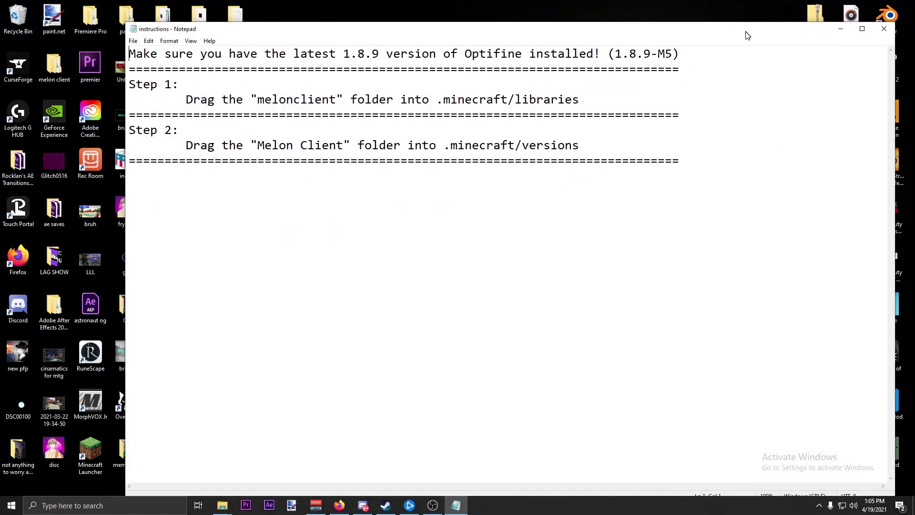
drag(747, 33, 644, 191)
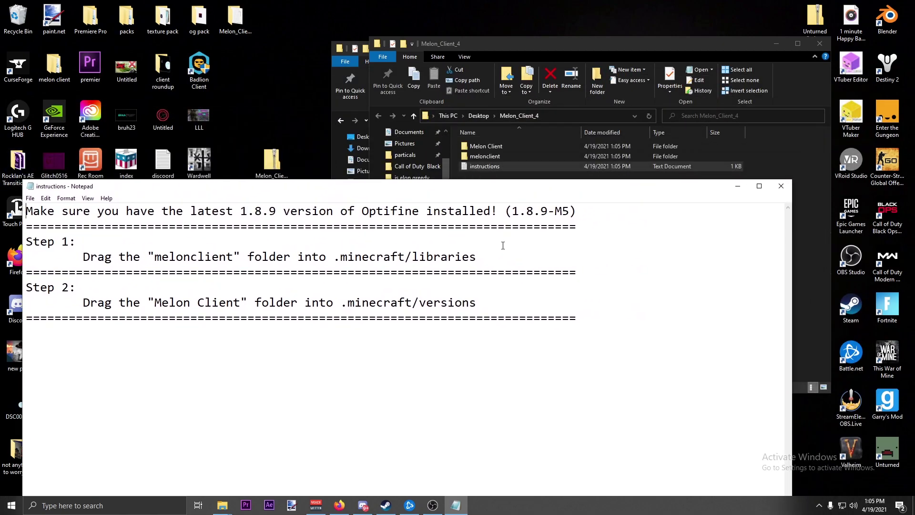
drag(83, 256, 225, 260)
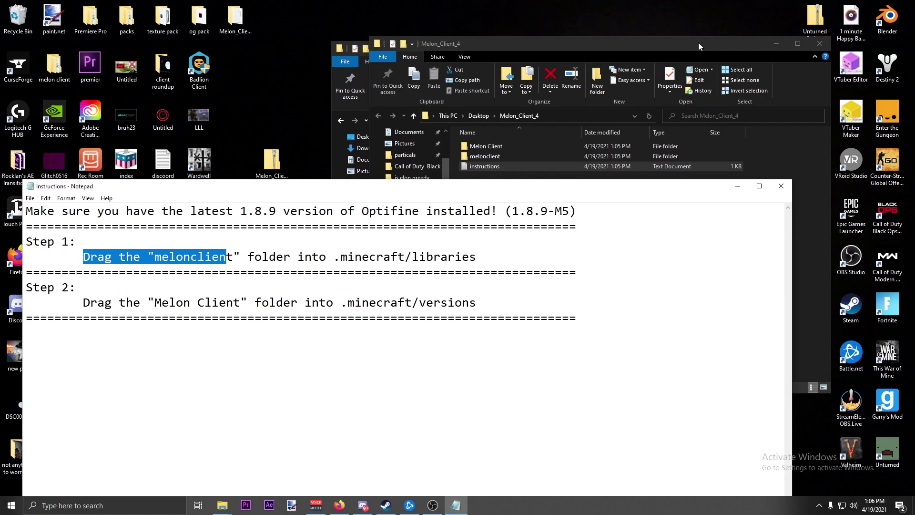
key(alt+Tab)
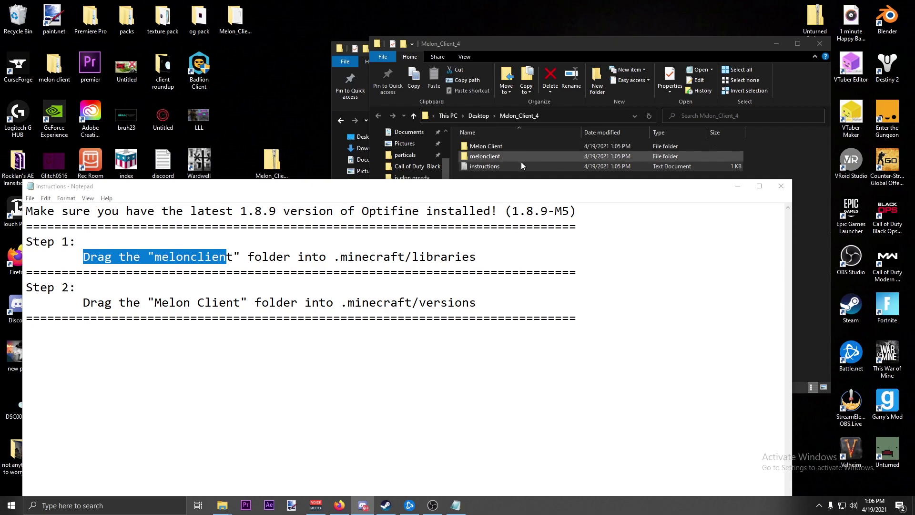
drag(115, 186, 119, 200)
click(103, 270)
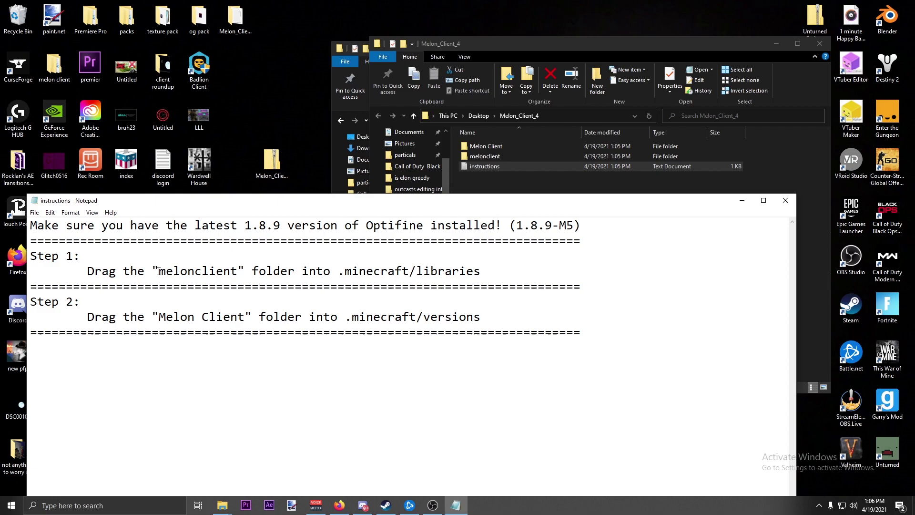
drag(158, 271, 381, 271)
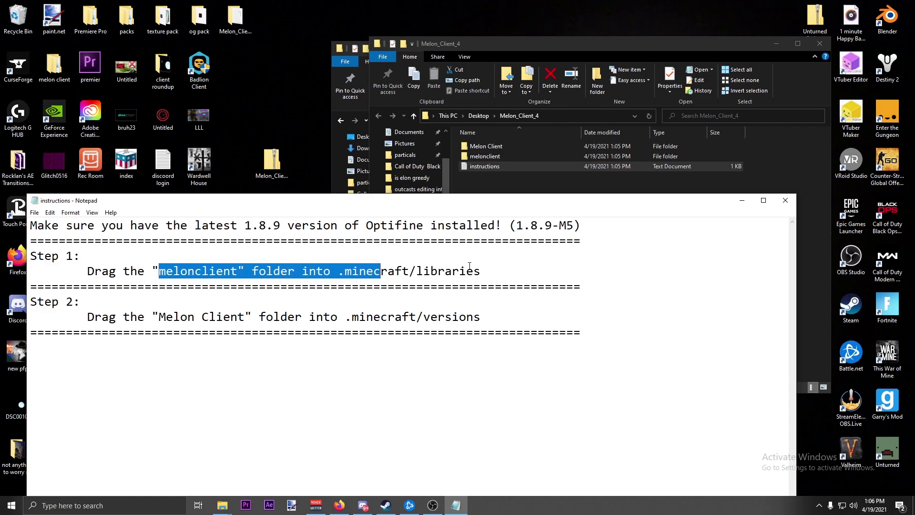
Move melonclient from Melon_Client_4 into .minecraft\libraries, replacing the existing copy
click(579, 184)
click(530, 157)
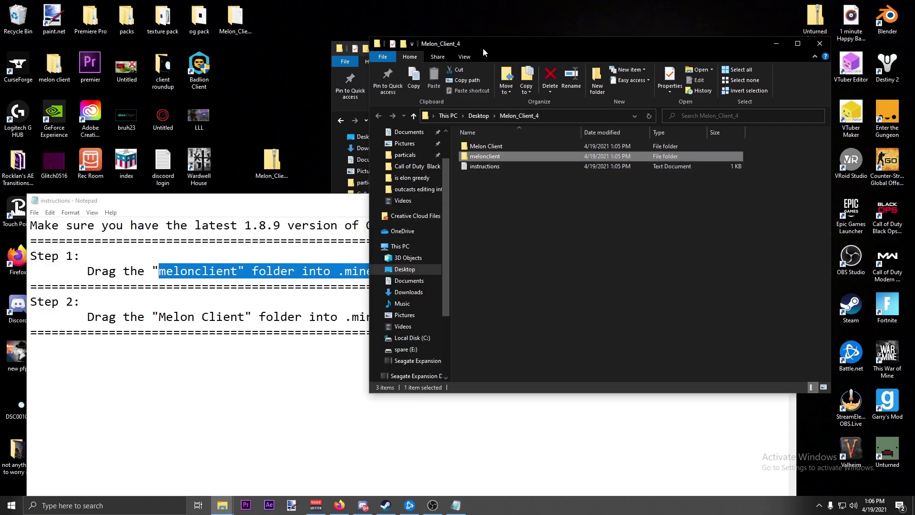
drag(482, 48, 734, 38)
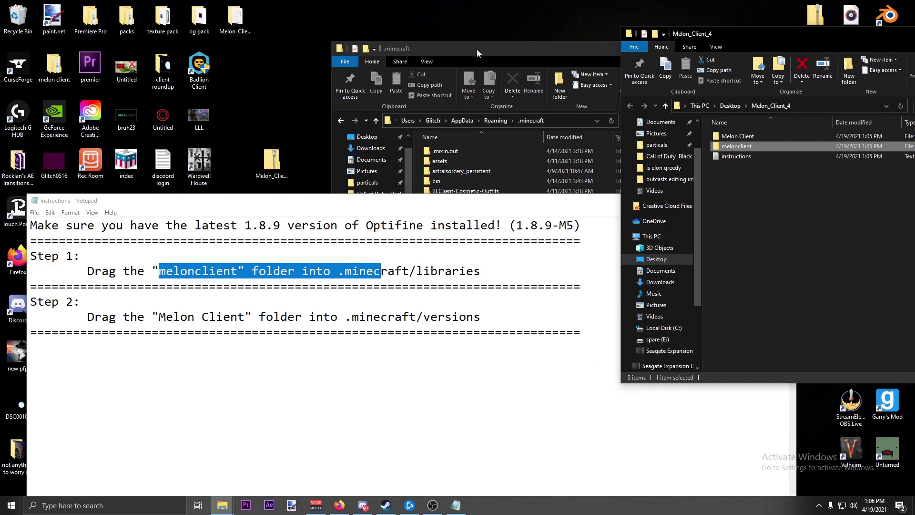
drag(477, 50, 331, 19)
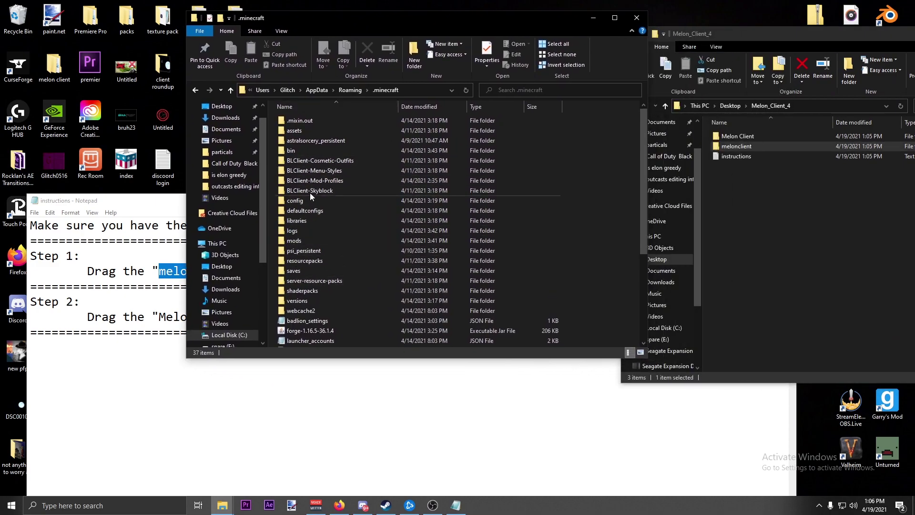
double_click(308, 220)
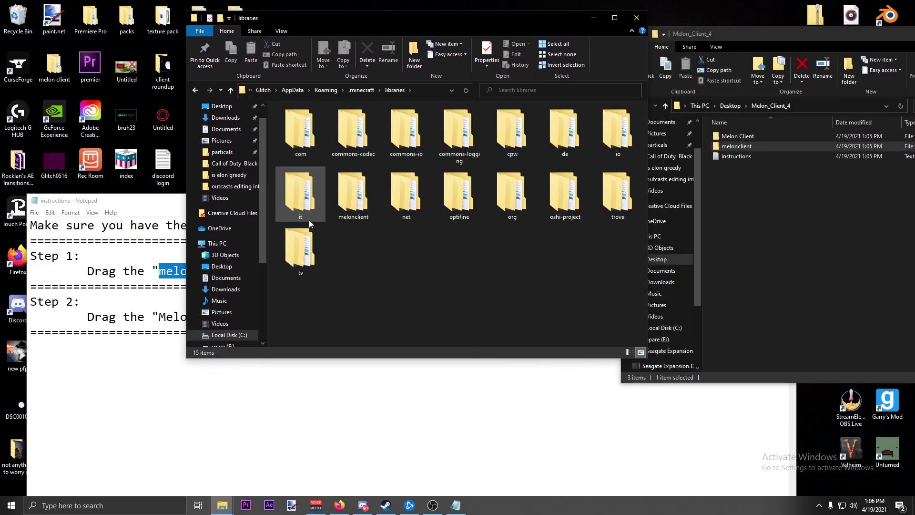
drag(768, 146, 466, 267)
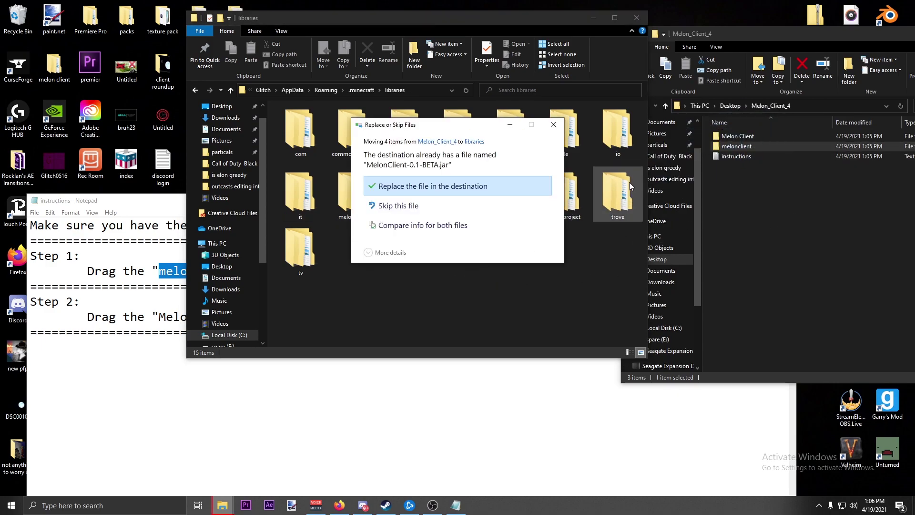
click(404, 194)
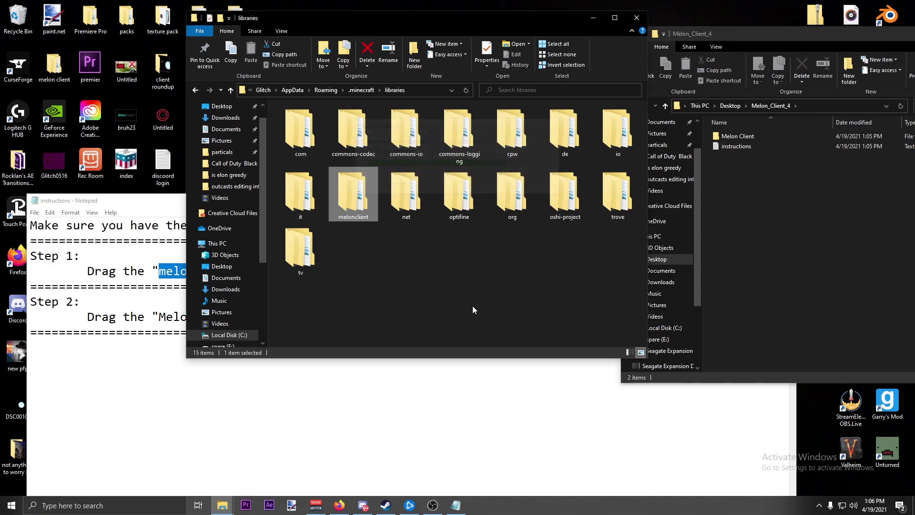
Read Step 2 of the instructions: Melon Client goes into .minecraft/versions
click(357, 410)
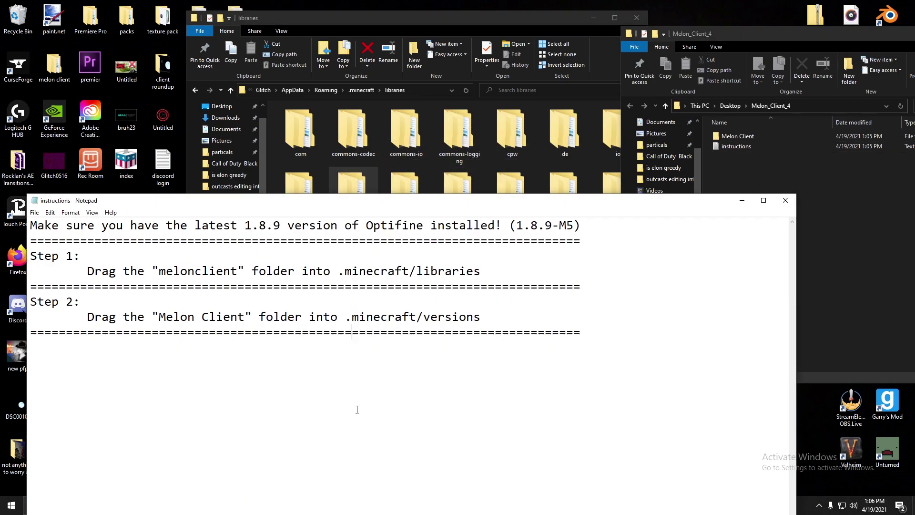
drag(349, 317, 480, 316)
drag(165, 317, 198, 315)
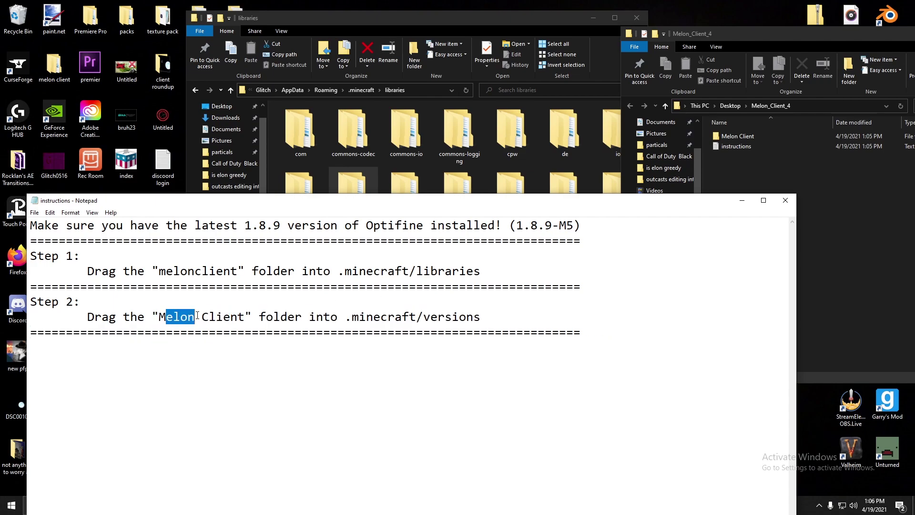
click(205, 318)
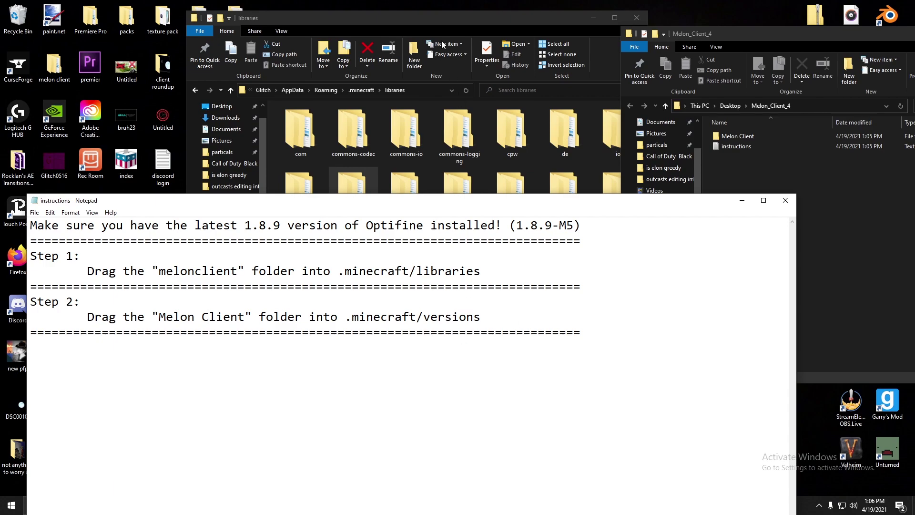
Move the Melon Client folder into .minecraft\versions, replacing the existing files
click(444, 16)
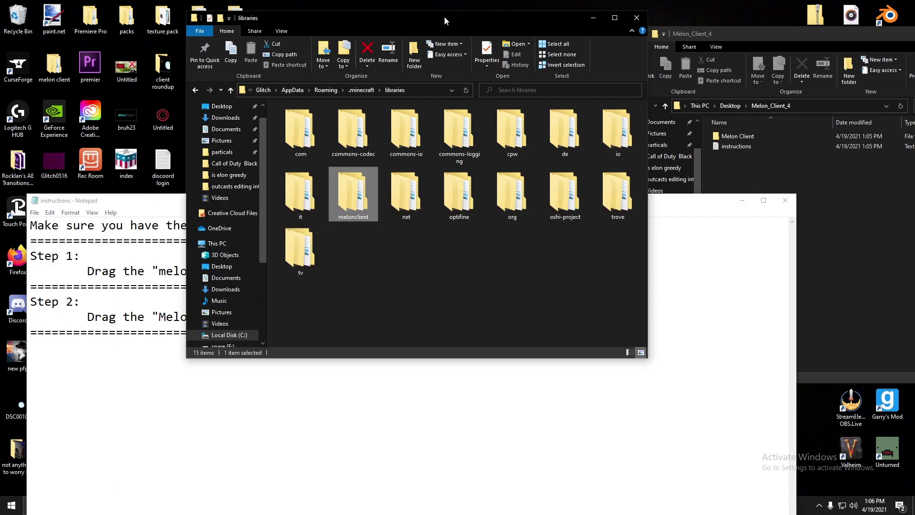
click(356, 89)
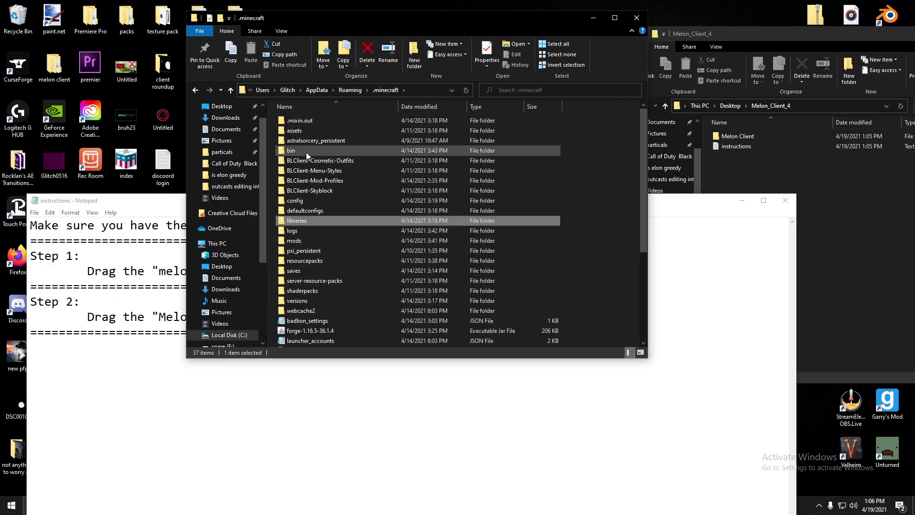
double_click(319, 300)
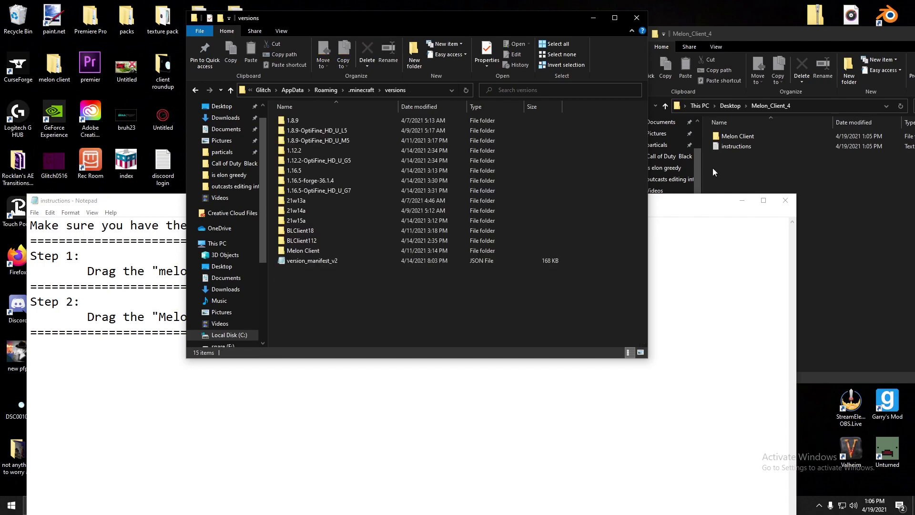
drag(741, 138, 527, 305)
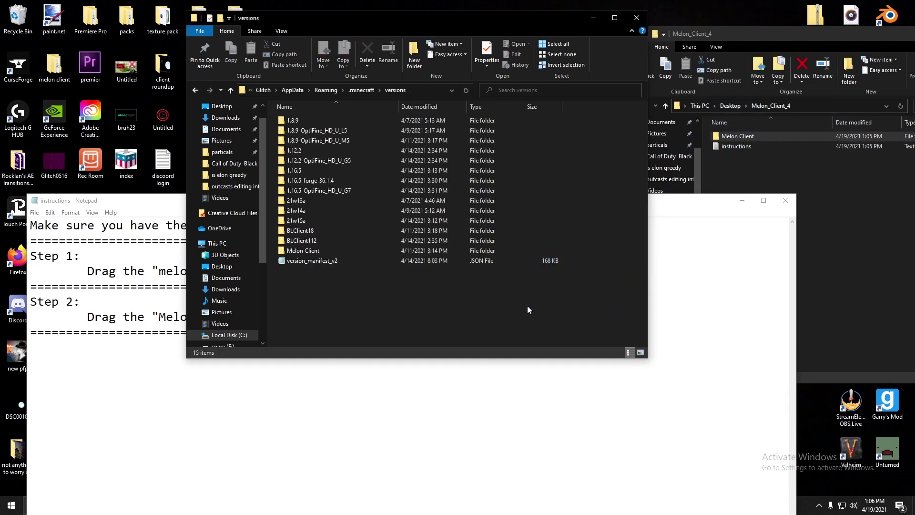
click(433, 177)
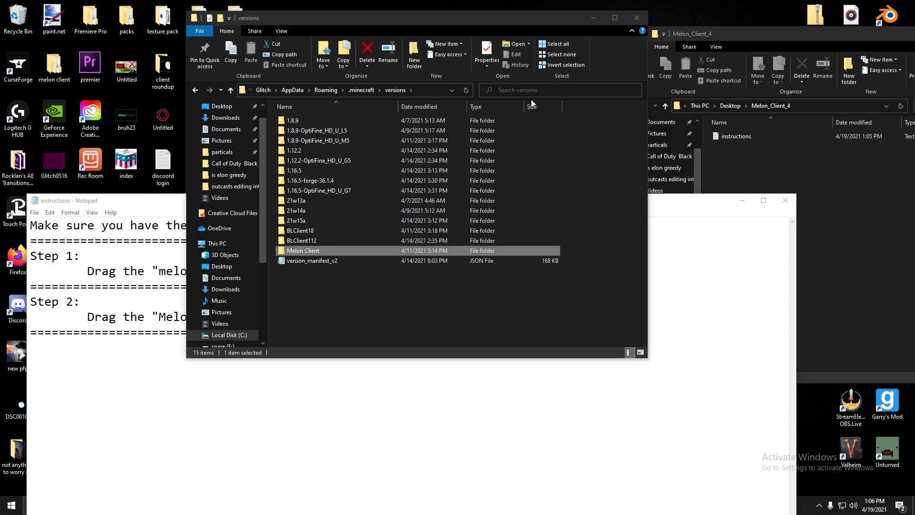
Close the versions folder, instructions file and Melon_Client_4 windows
click(636, 18)
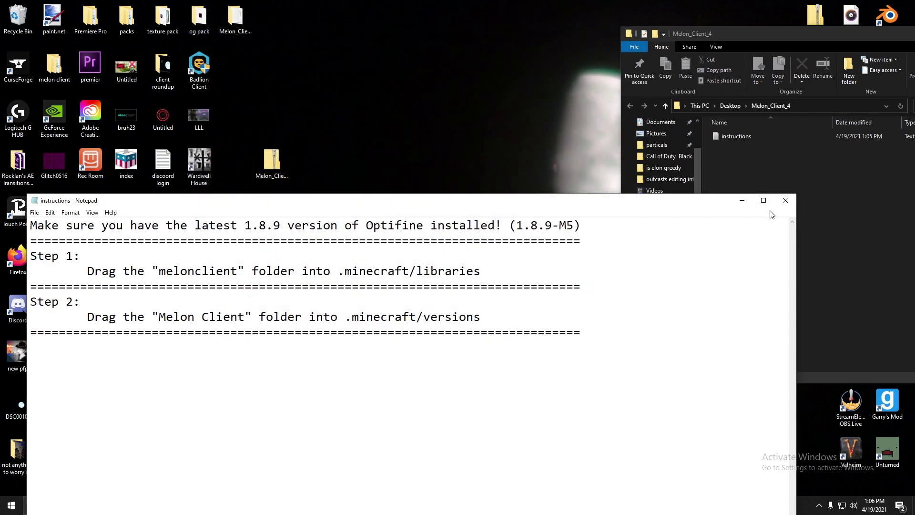
click(785, 200)
key(alt+F4)
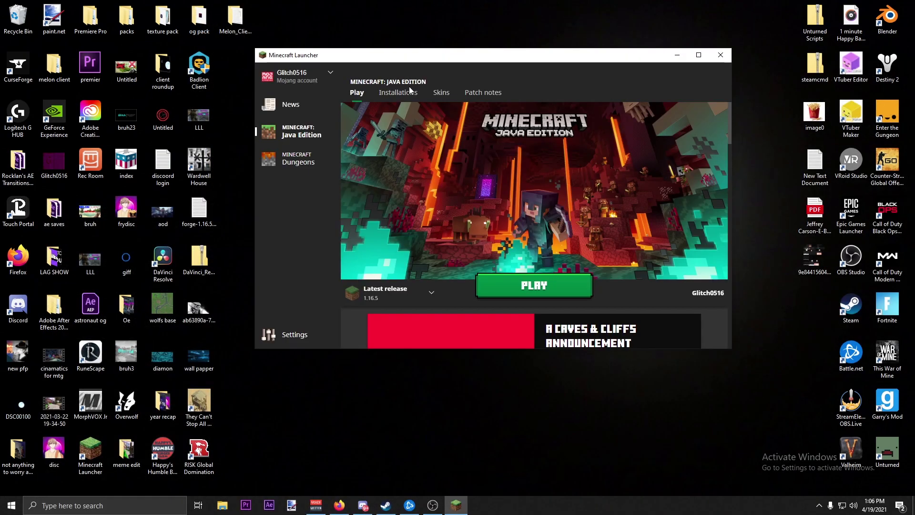
Create a new installation named 'afjkklasfd' using the release Melon Client version
click(398, 96)
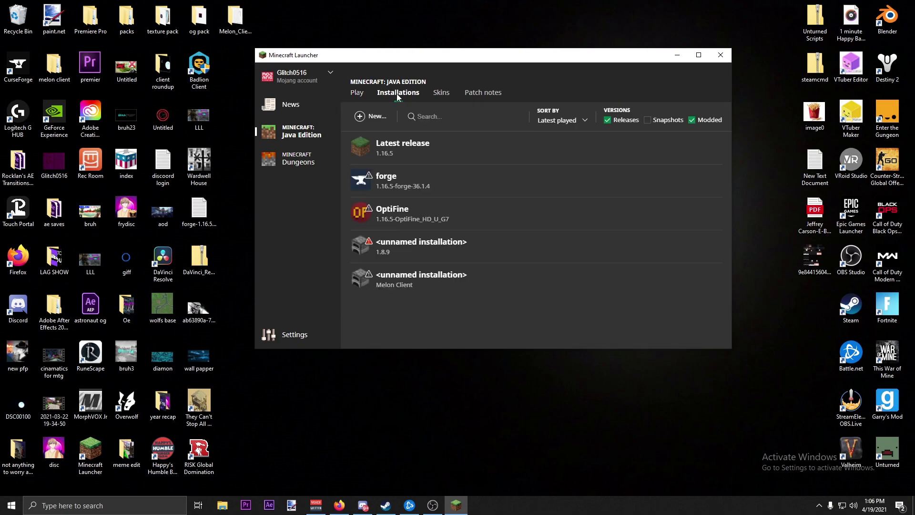
click(368, 125)
click(427, 159)
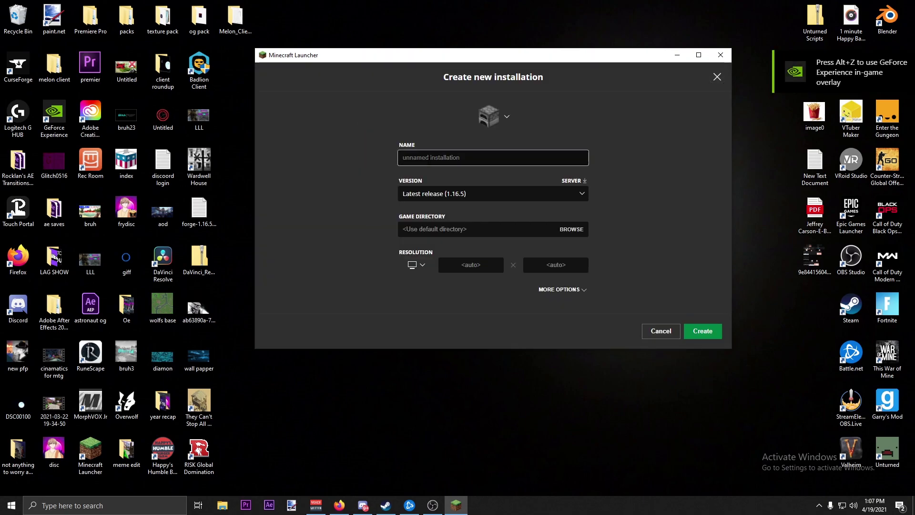
text(afjkklasfd)
click(473, 194)
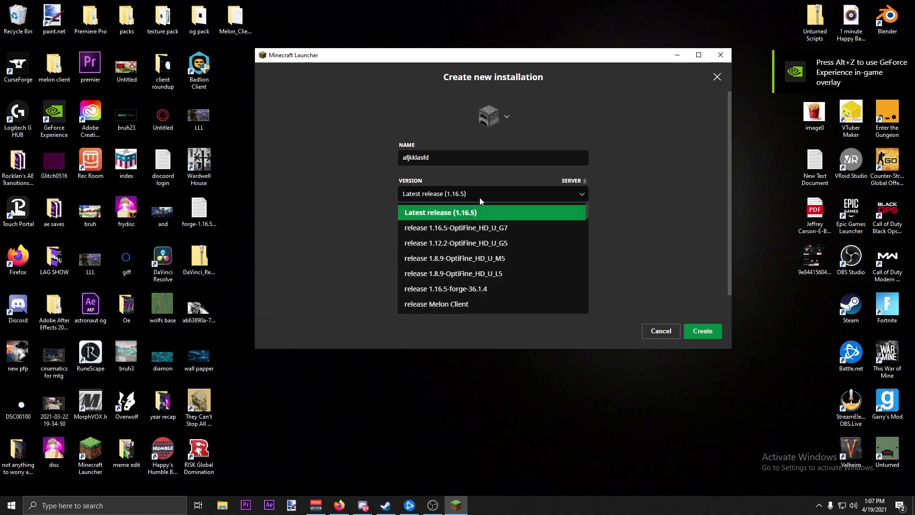
click(478, 304)
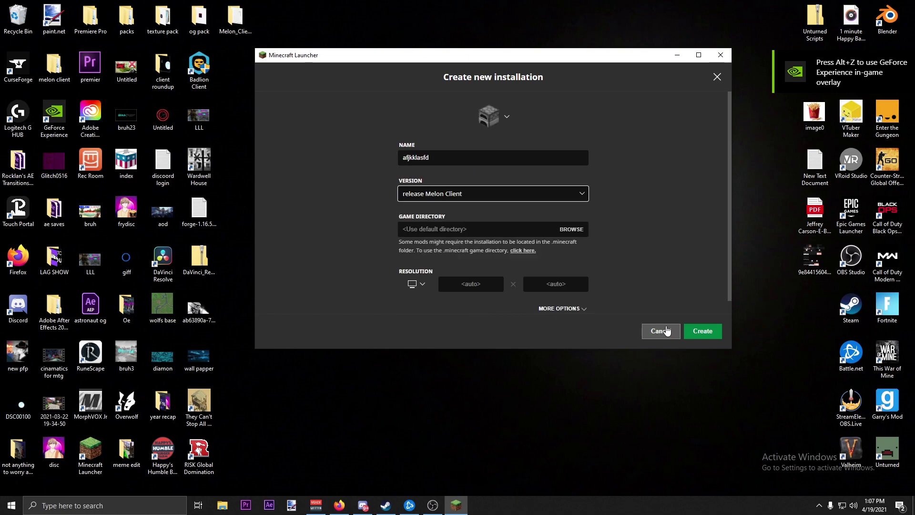
click(702, 331)
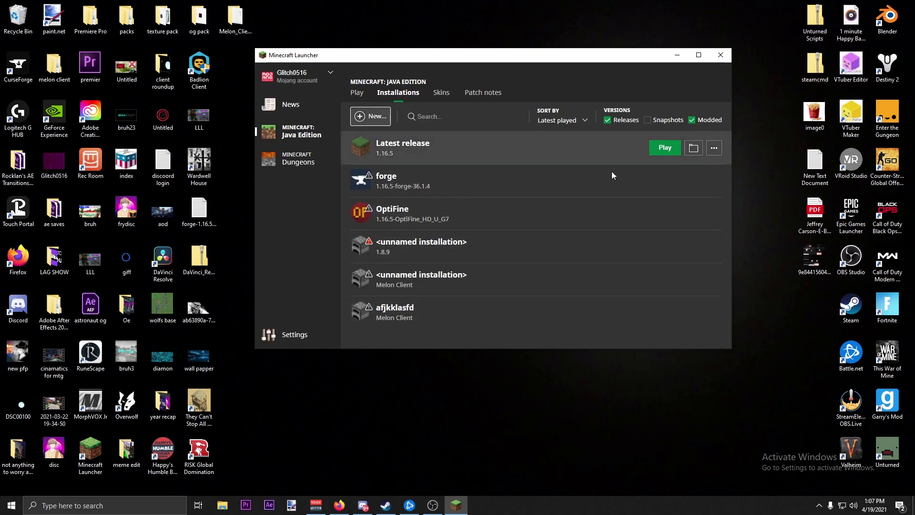
Launch the afjkklasfd installation, accepting the modified-installation warning
click(664, 312)
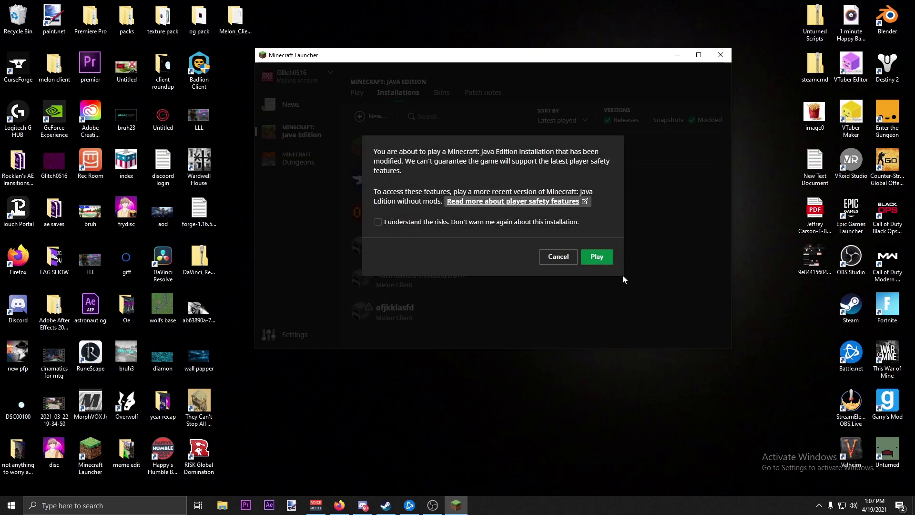
click(377, 221)
click(599, 257)
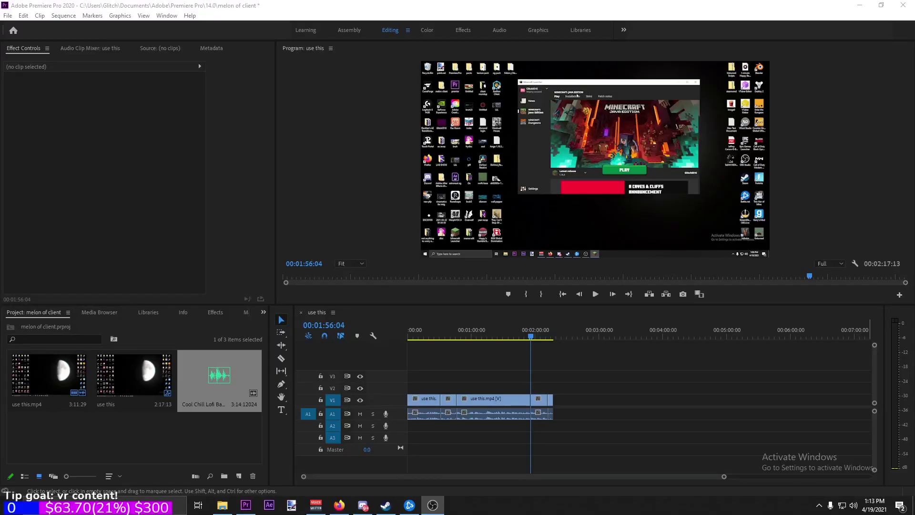
Place the Cool Chill Lofi clip on track A2 and make the audio tracks taller
drag(234, 372, 410, 432)
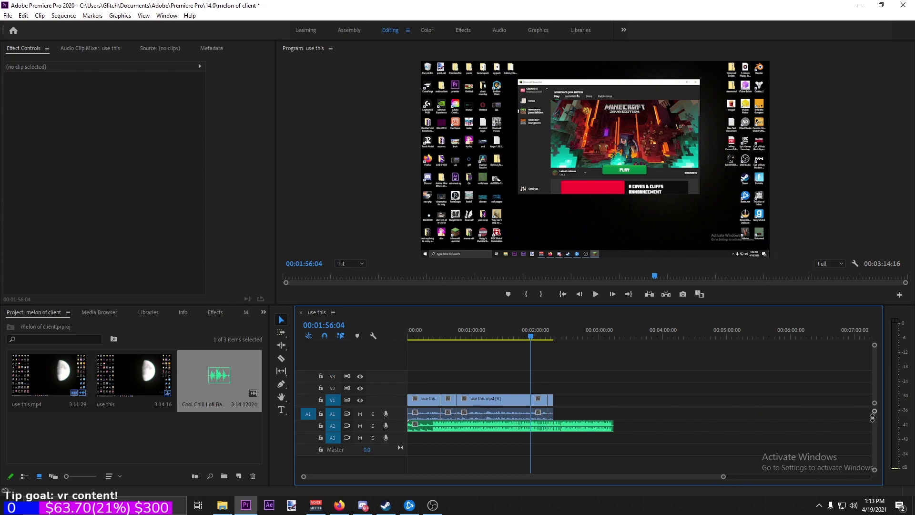
drag(872, 417, 872, 427)
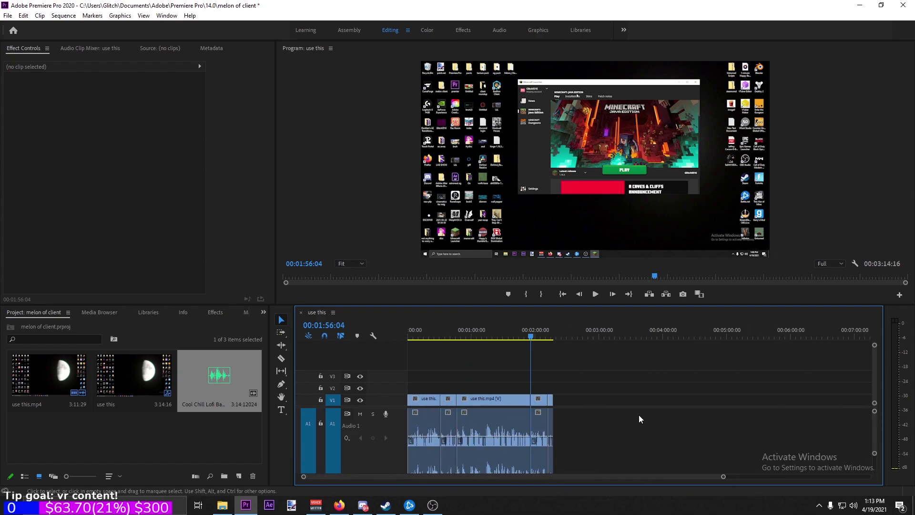
Drop the Cool Chill Lofi clip's volume on Audio 2 to about -8.5 dB
mouse_move(876, 436)
mouse_down()
mouse_move(879, 469)
mouse_move(878, 442)
mouse_up()
click(575, 432)
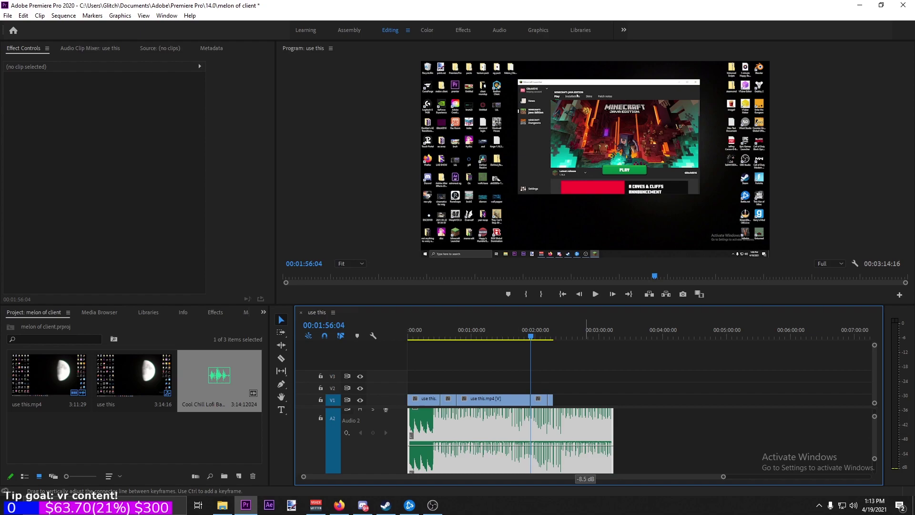
drag(575, 433, 575, 457)
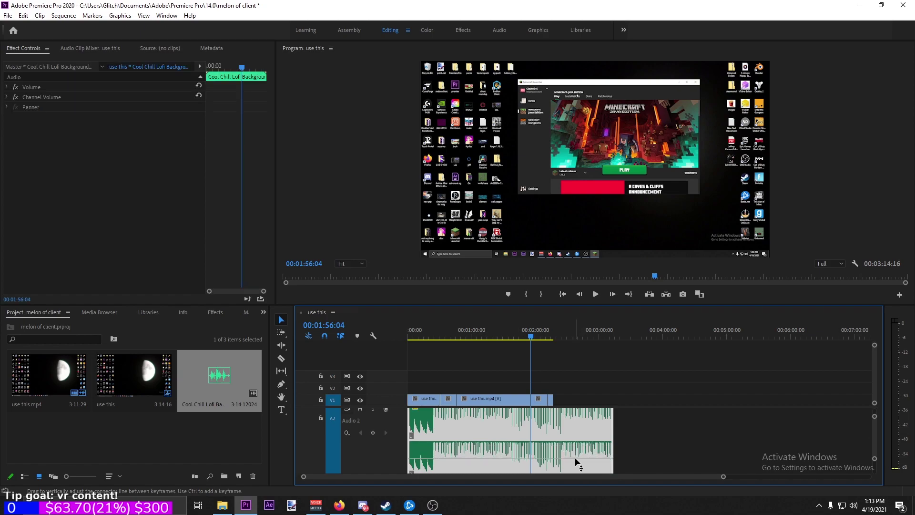